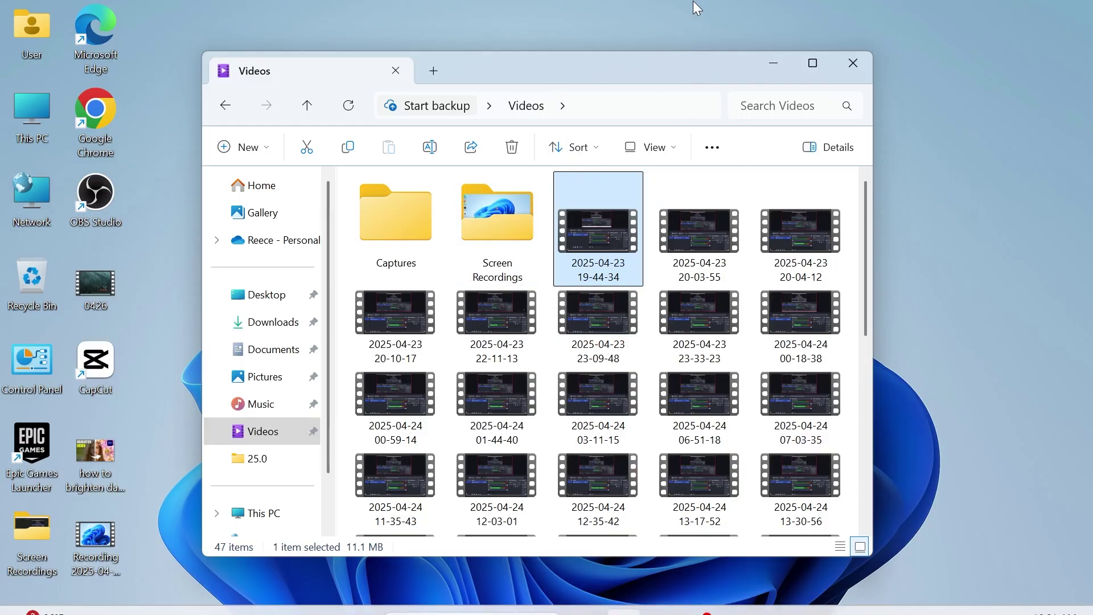
# Find the Microsoft Store through Windows search and open it
pyautogui.click(356, 599)
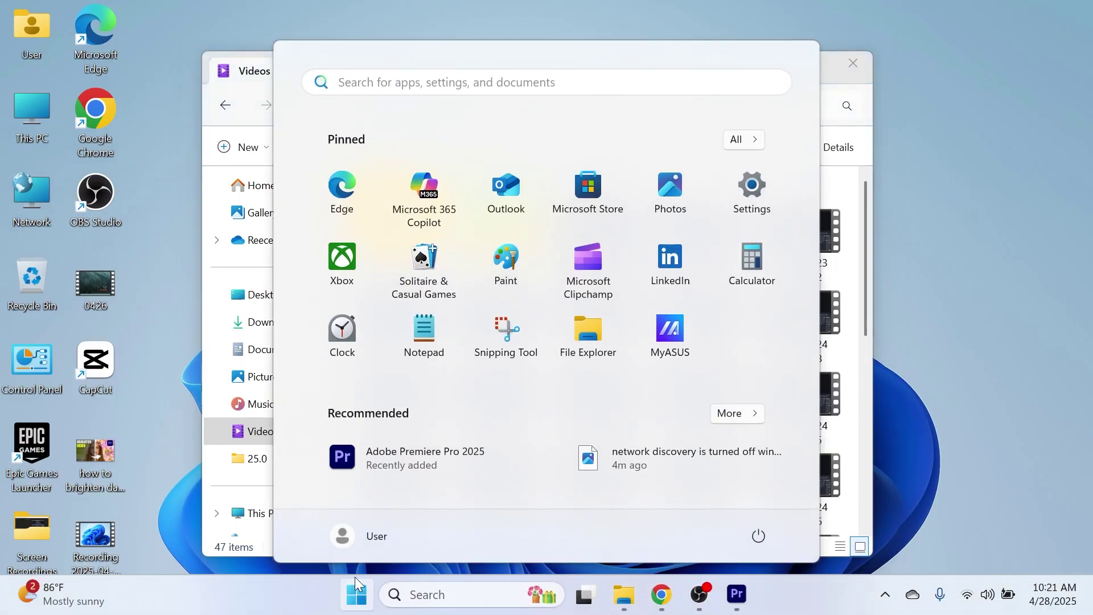
pyautogui.write('micro')
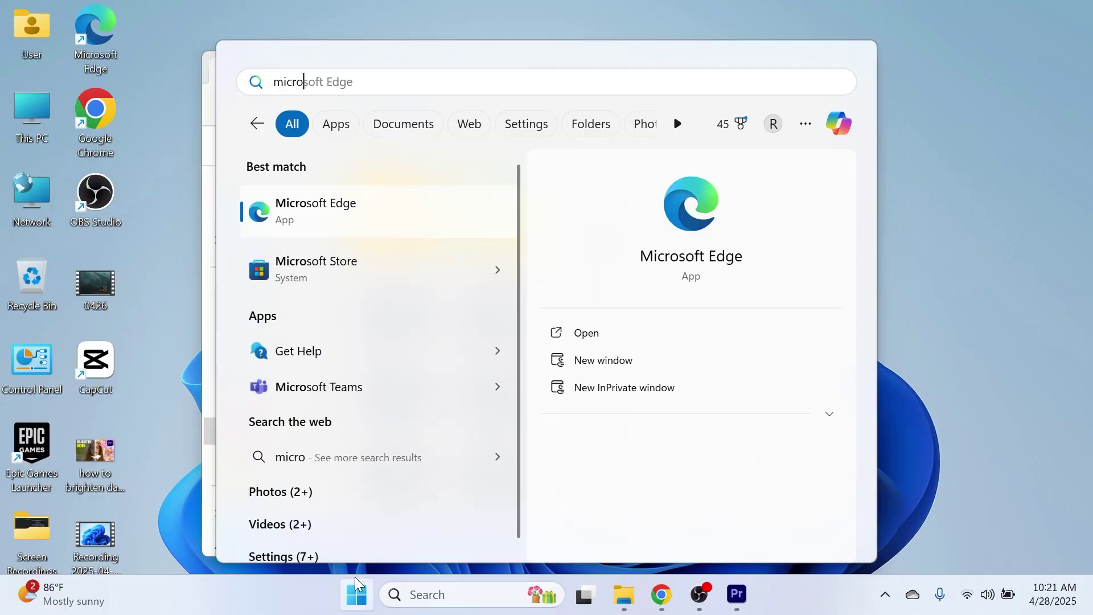
pyautogui.write('ft')
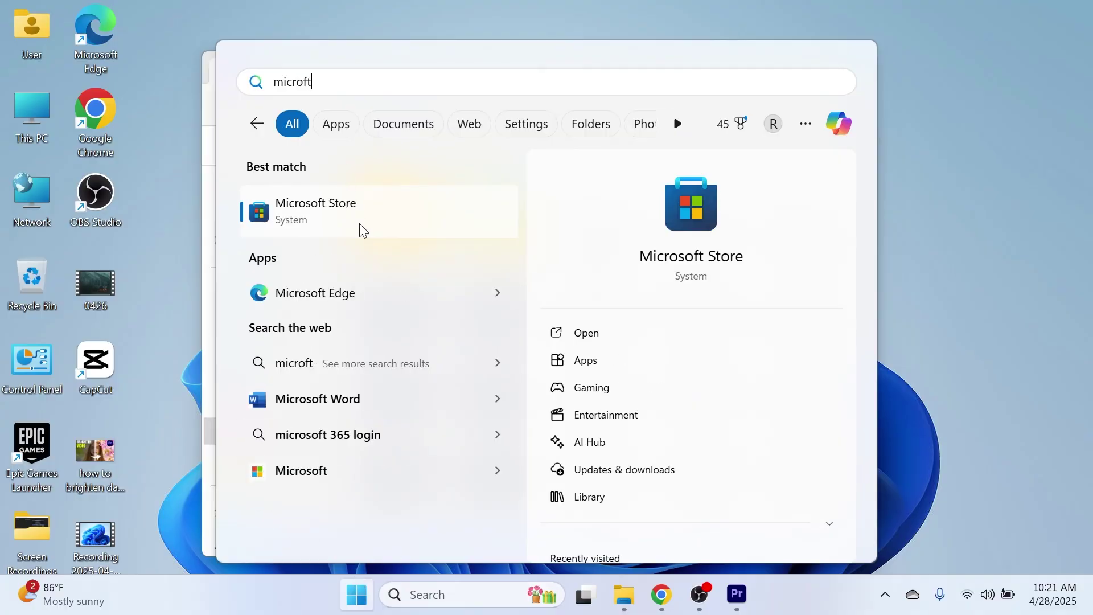
pyautogui.click(393, 212)
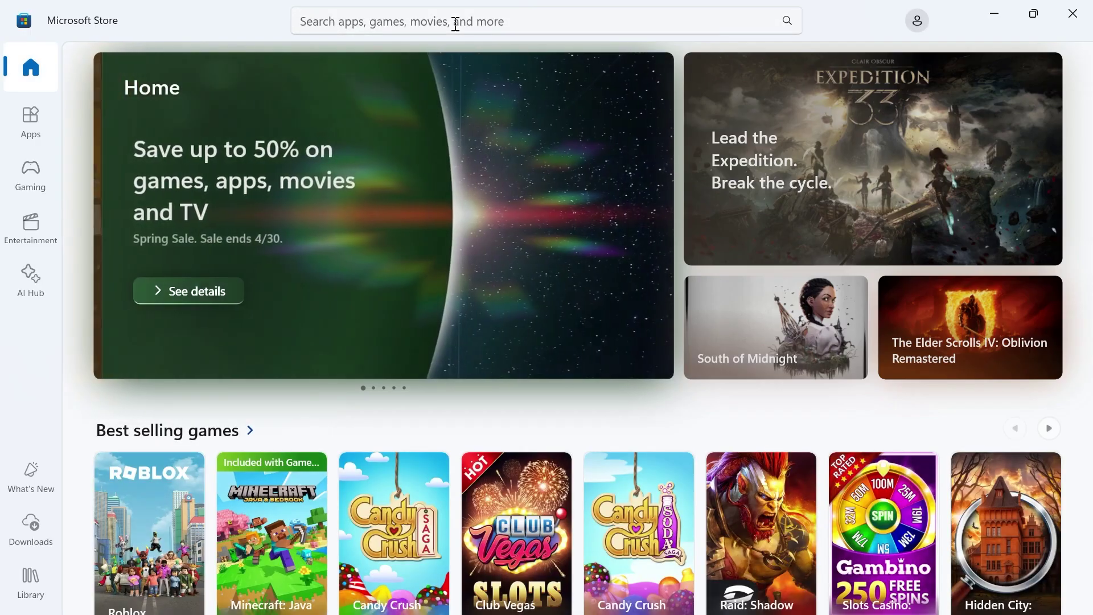
# Search the store for "apple devices" and open the Apple Devices app page
pyautogui.click(455, 24)
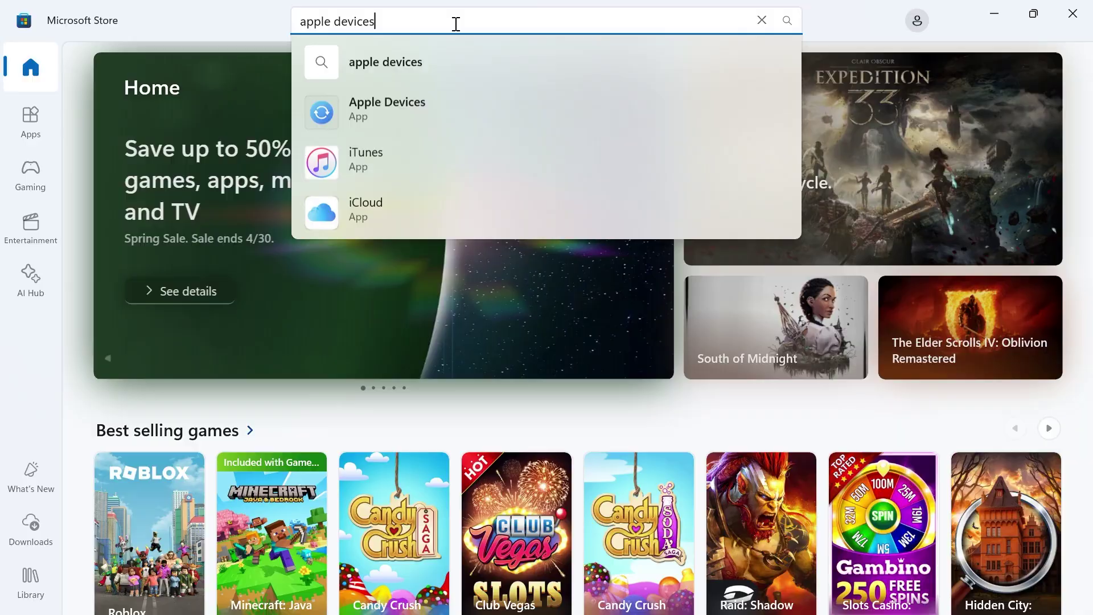
pyautogui.press('Return')
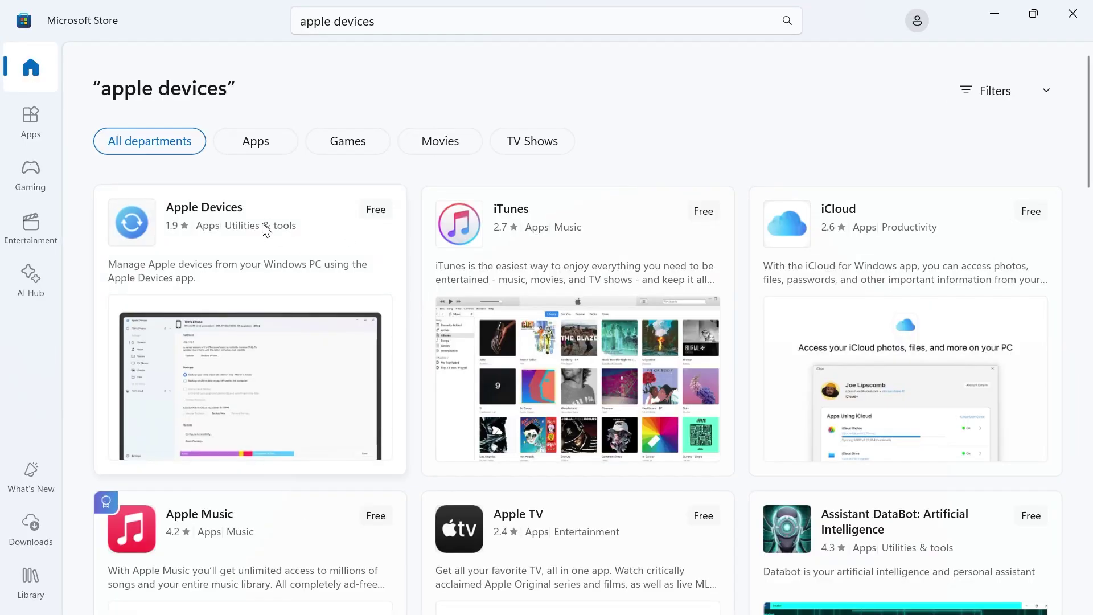
pyautogui.click(265, 230)
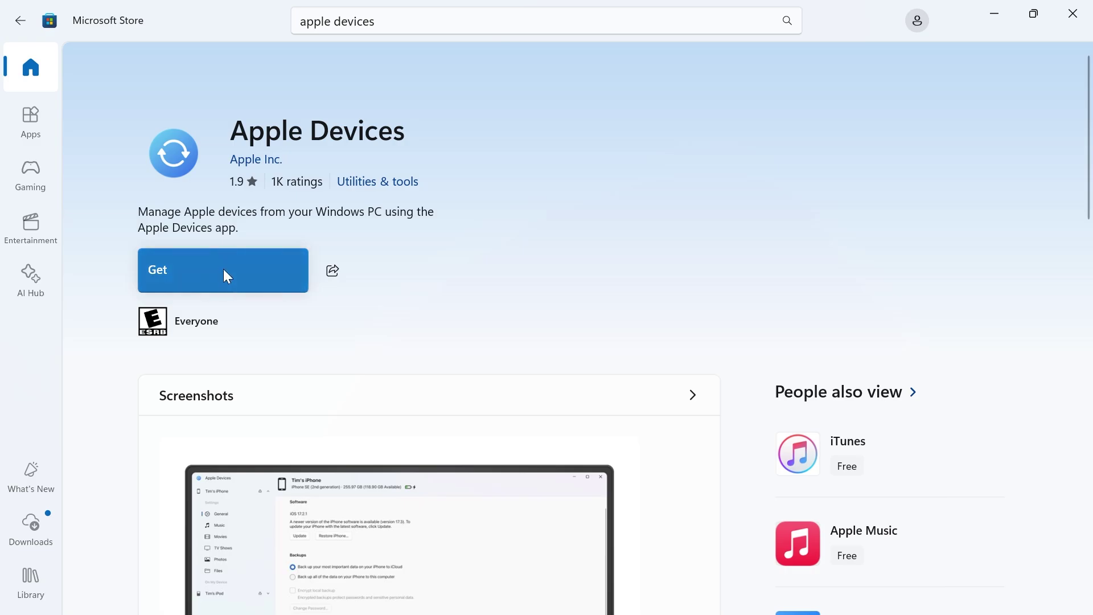
# Install and launch Apple Devices, accepting its license agreement and getting past the welcome screen
pyautogui.click(224, 272)
pyautogui.click(220, 270)
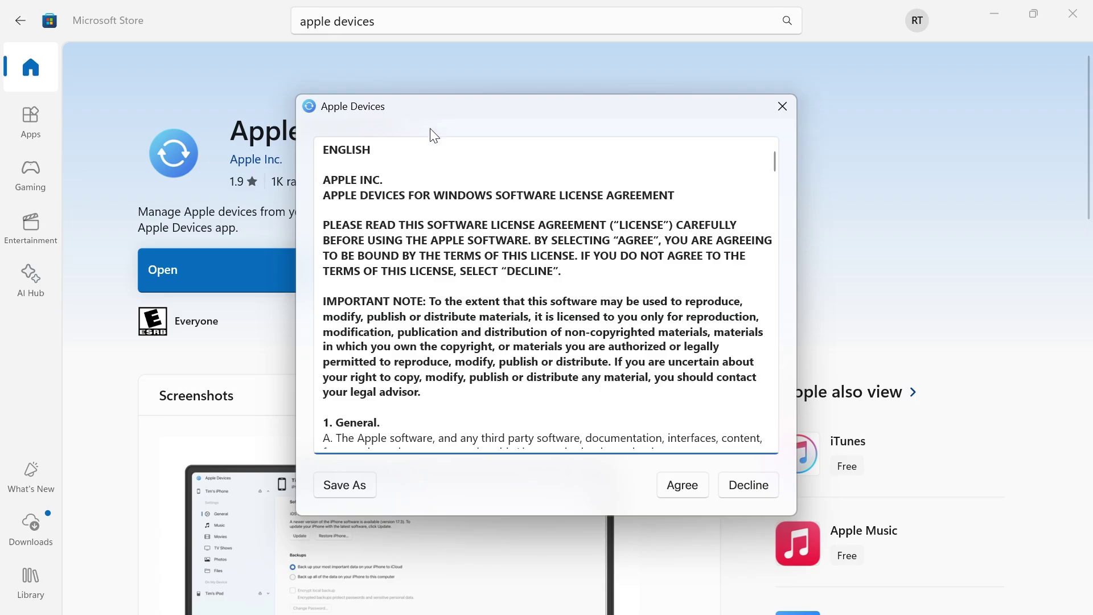
pyautogui.click(681, 485)
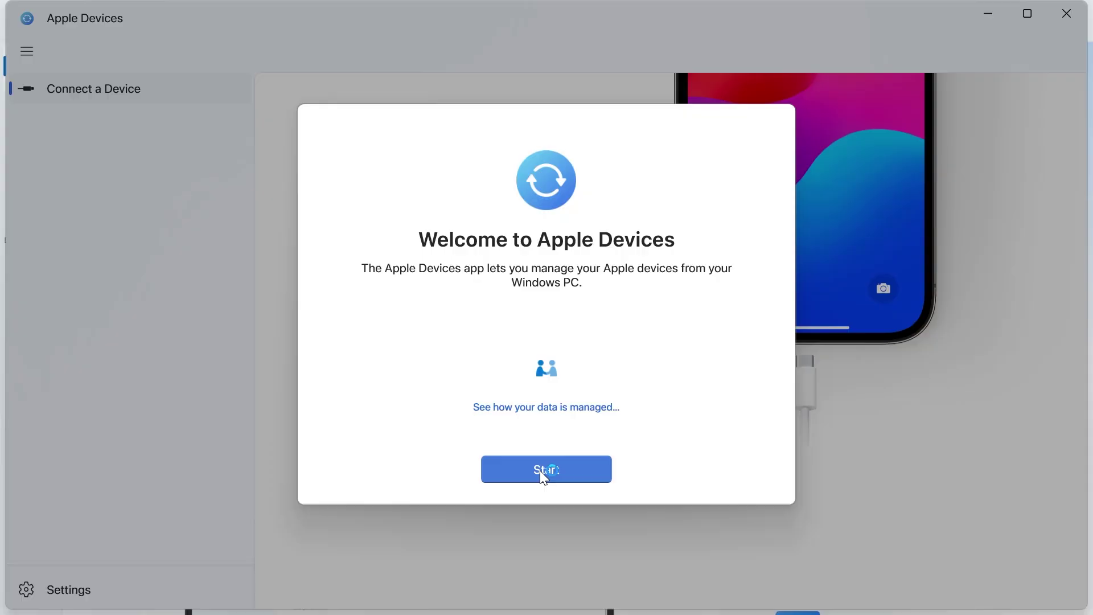
pyautogui.click(540, 470)
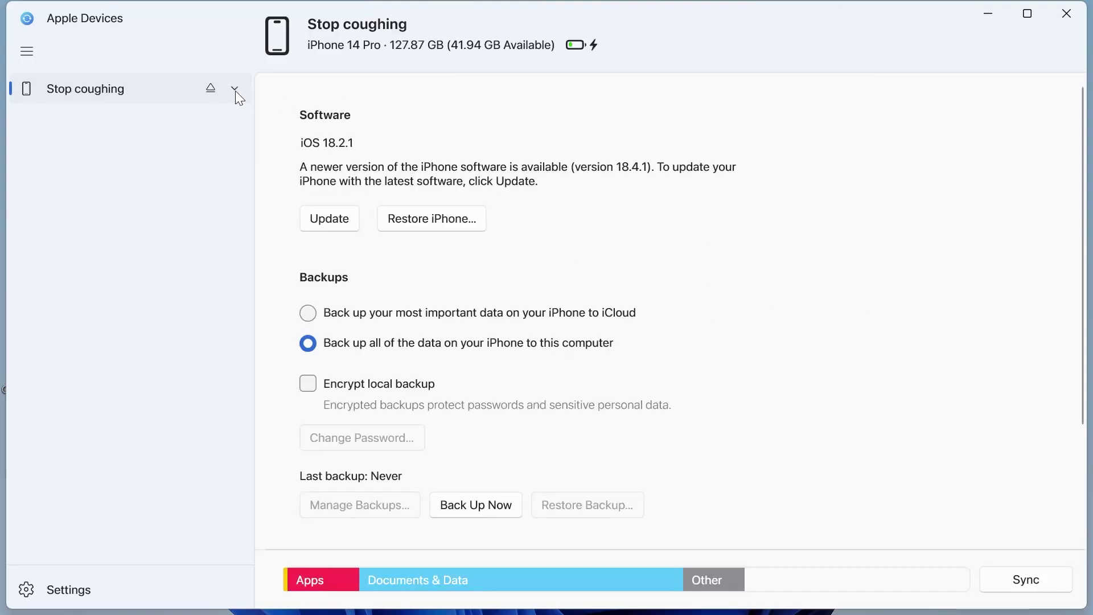
# Turn on photo syncing in the connected iPhone's Photos settings
pyautogui.click(235, 90)
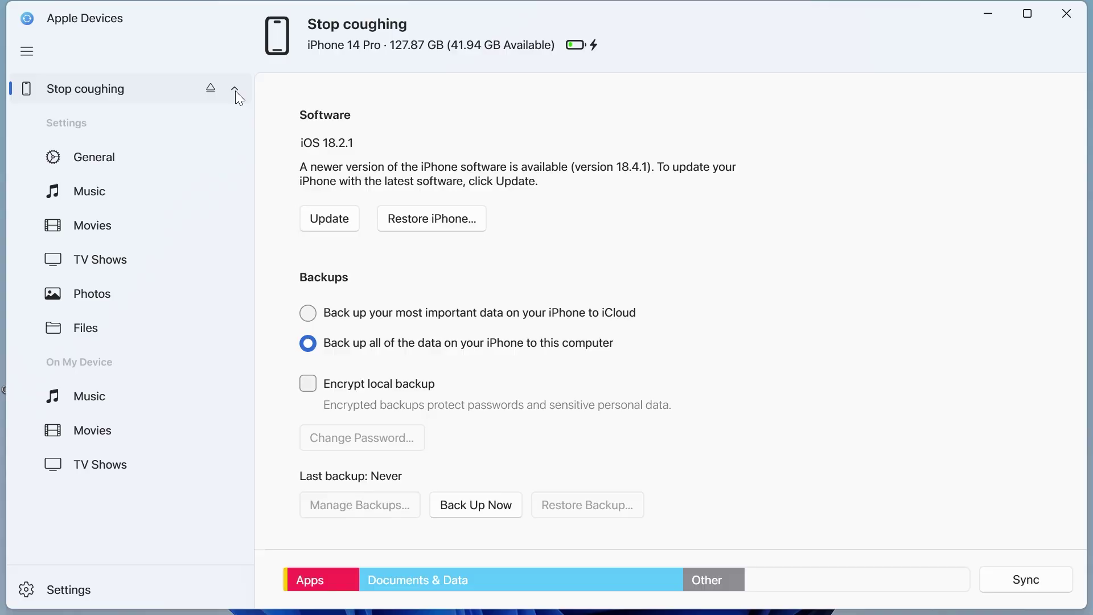
pyautogui.click(136, 298)
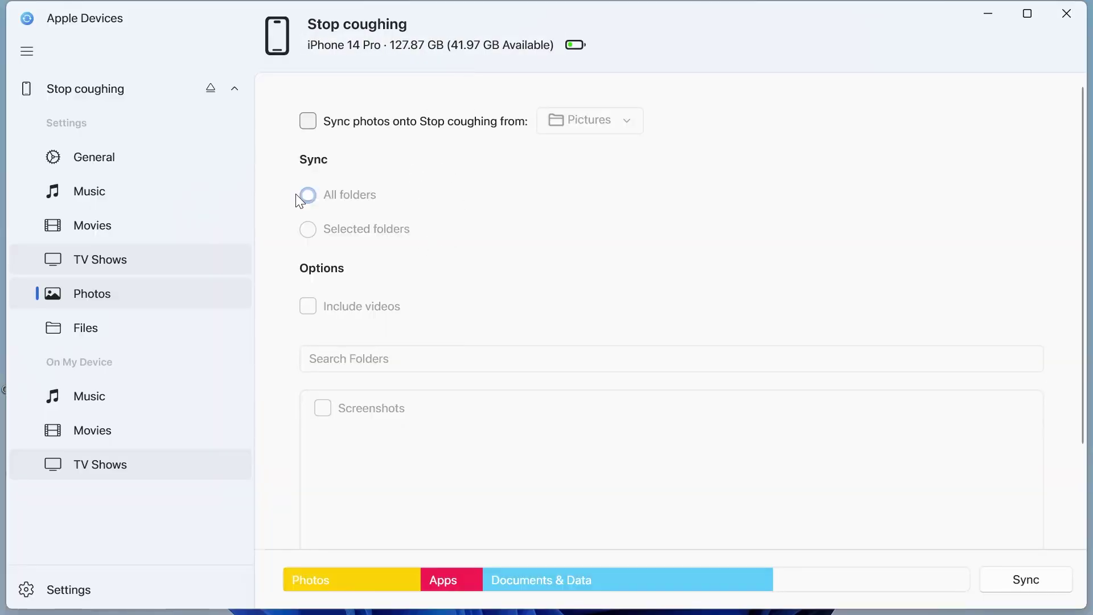
pyautogui.click(306, 122)
pyautogui.click(614, 120)
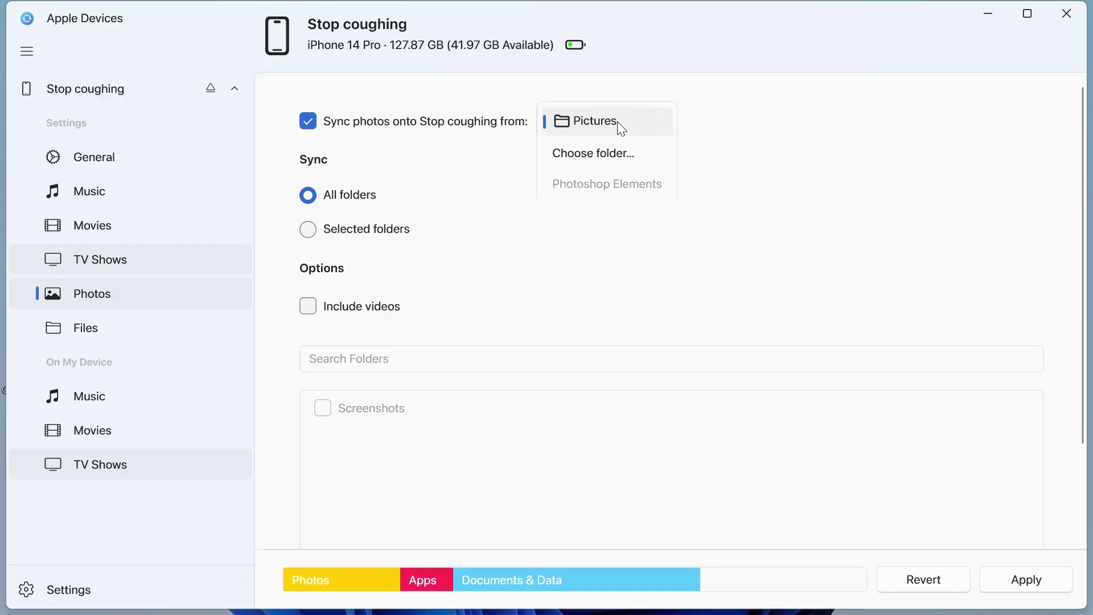
pyautogui.click(621, 154)
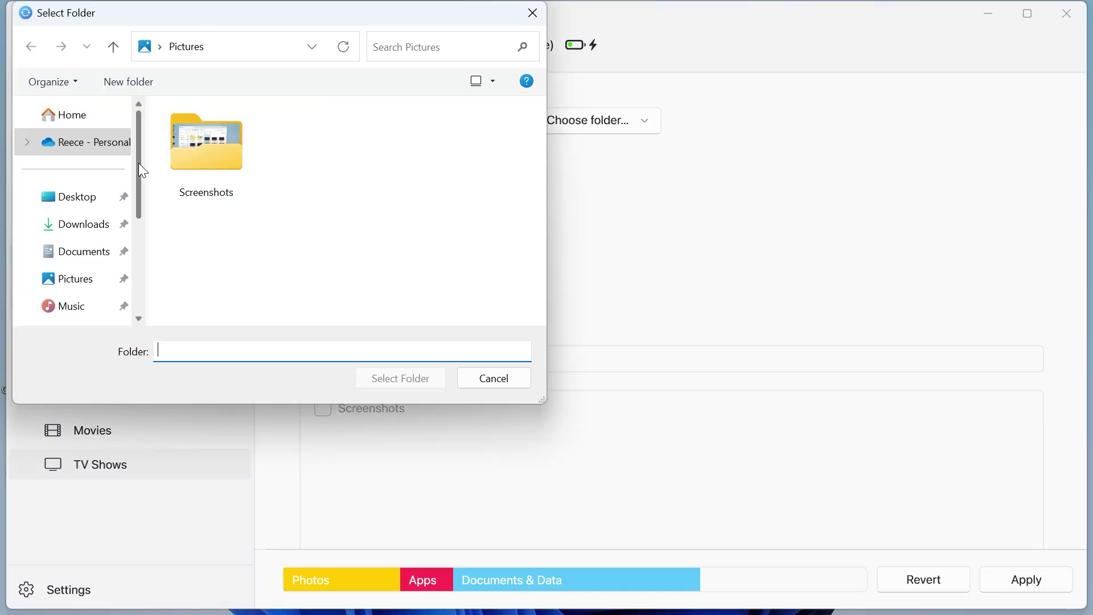
pyautogui.moveTo(138, 163); pyautogui.dragTo(138, 187)
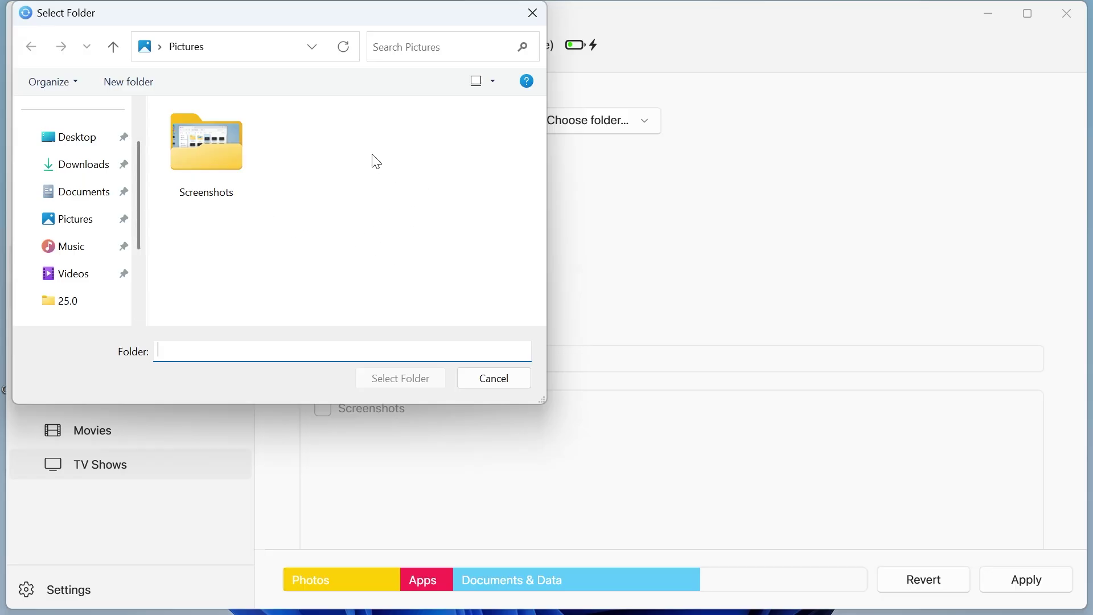
pyautogui.rightClick(348, 198)
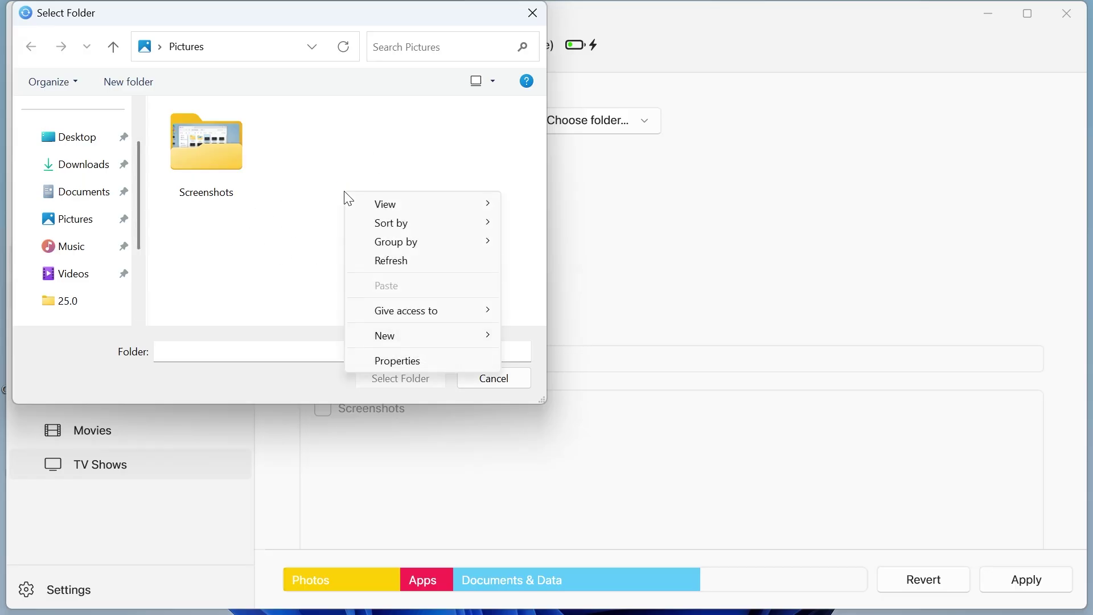
pyautogui.moveTo(430, 345)
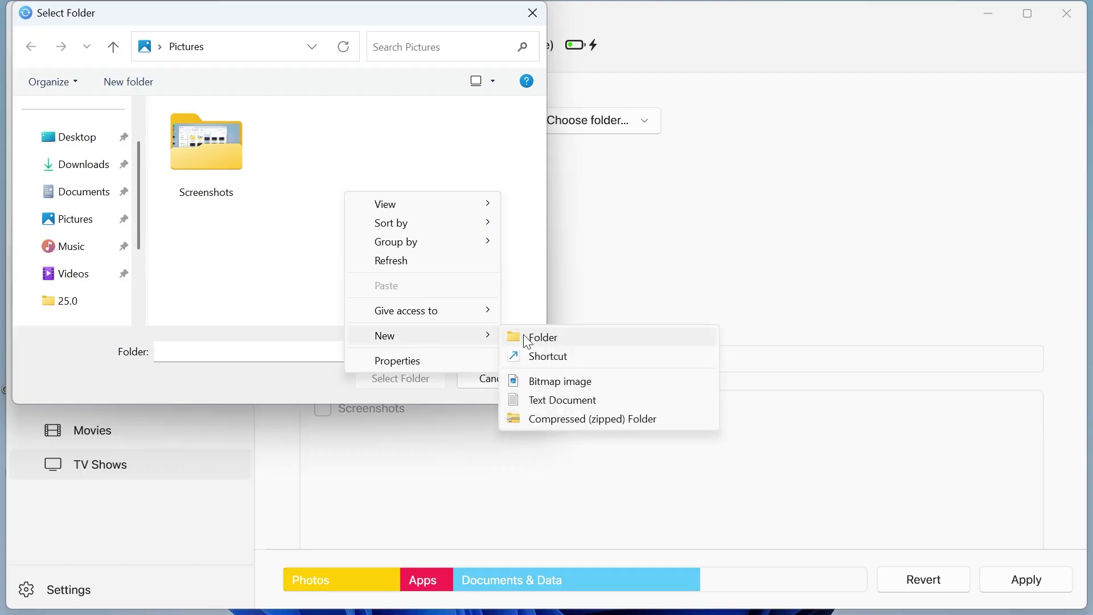
pyautogui.click(523, 333)
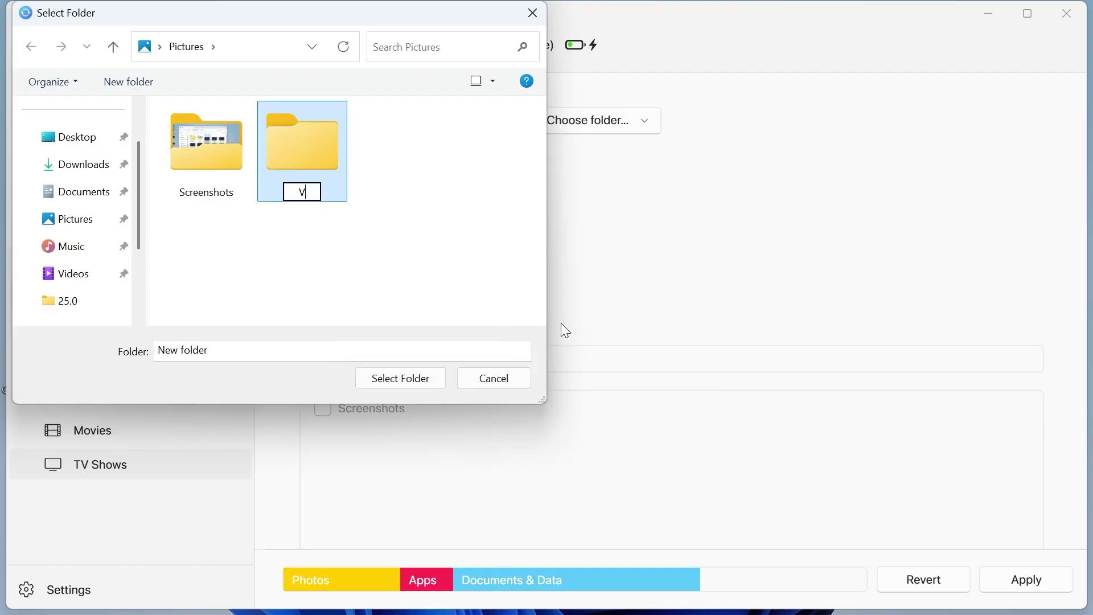
pyautogui.write('Video')
pyautogui.write('s')
pyautogui.press('Return')
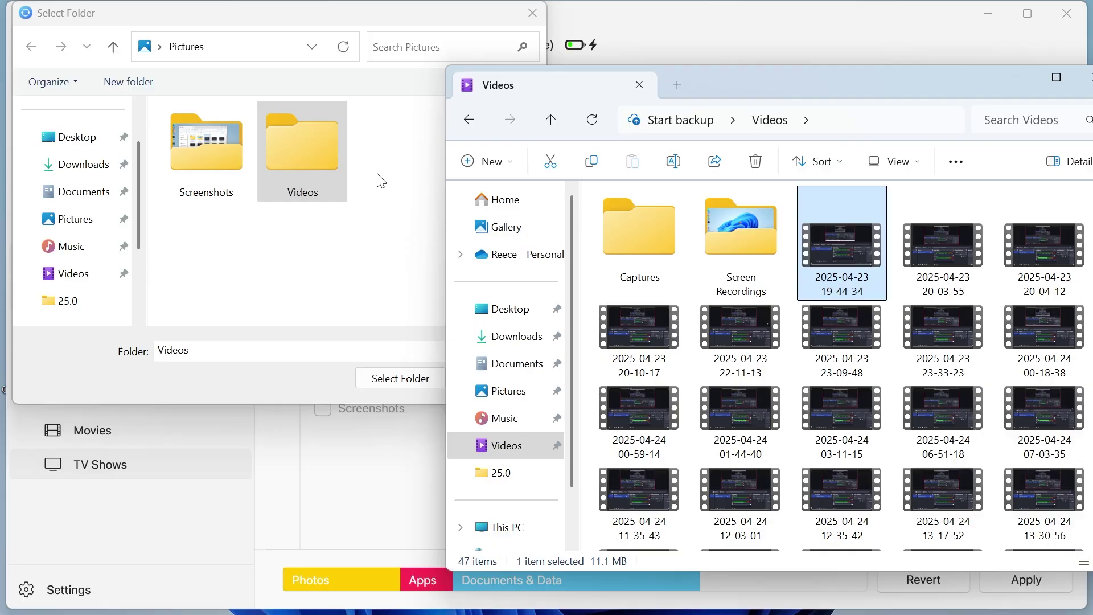
pyautogui.moveTo(829, 257); pyautogui.dragTo(299, 148)
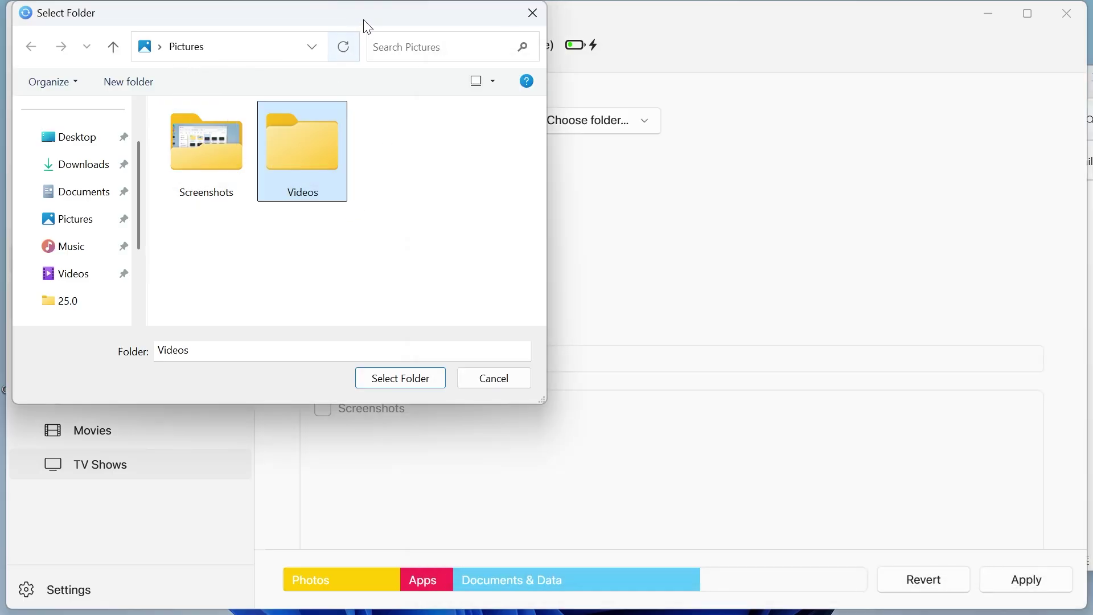
# Set the new Videos folder as the photo sync source with videos included, and apply the sync settings
pyautogui.click(319, 153)
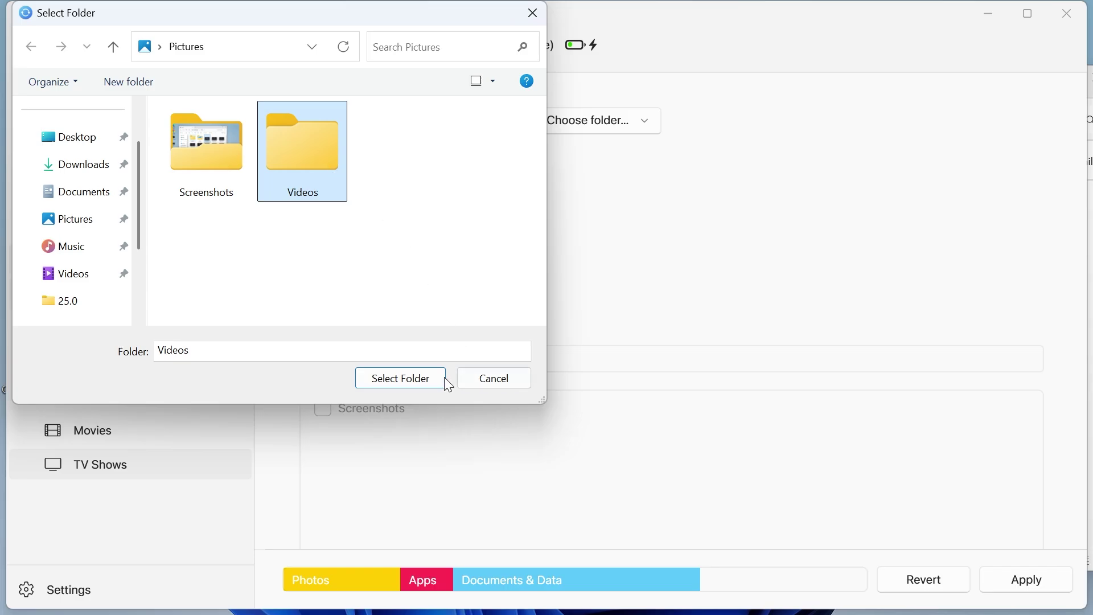
pyautogui.click(405, 378)
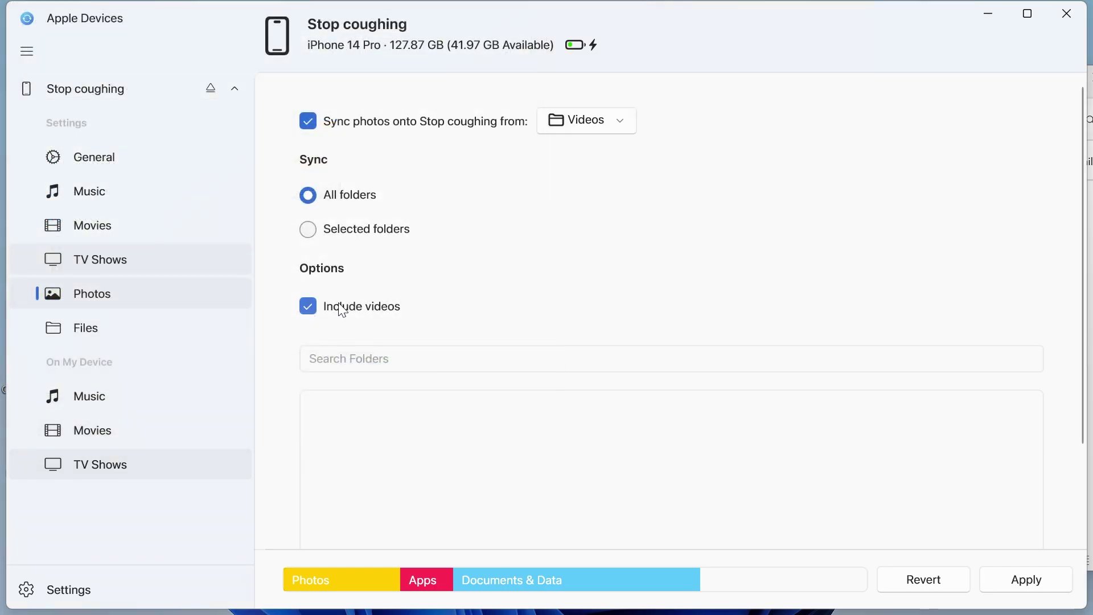
pyautogui.click(1036, 580)
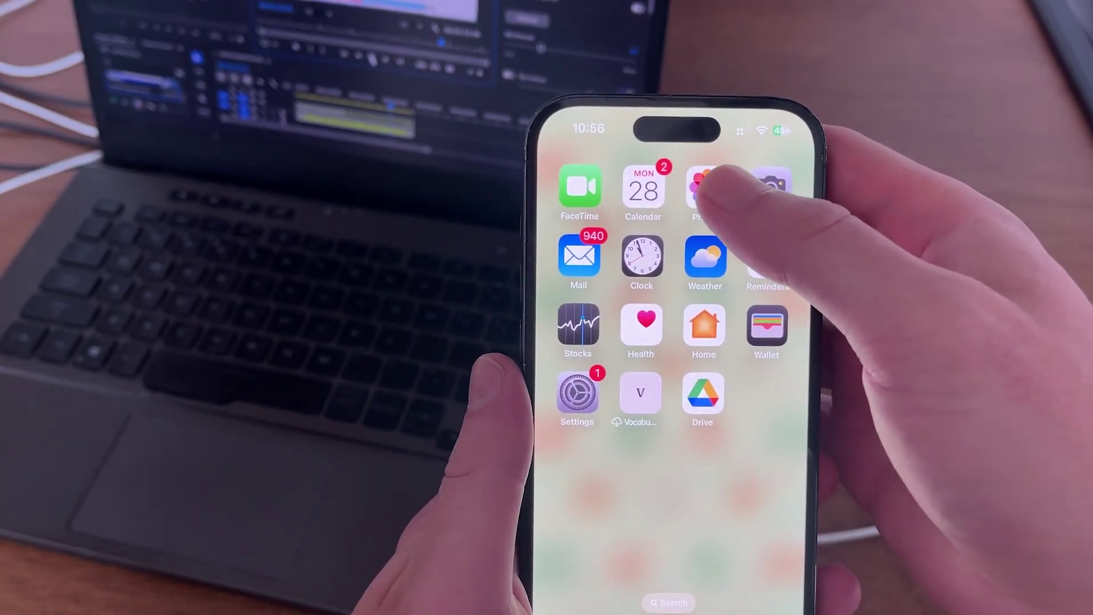
pyautogui.click(634, 162)
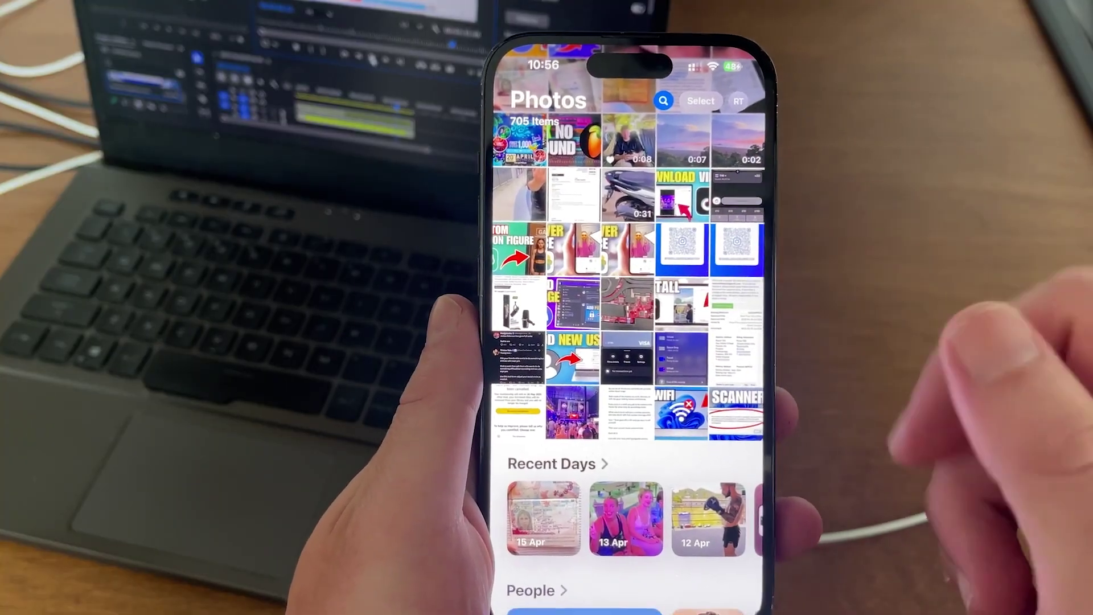
pyautogui.scroll(-2, 643, 285)
pyautogui.scroll(-7, 700, 370)
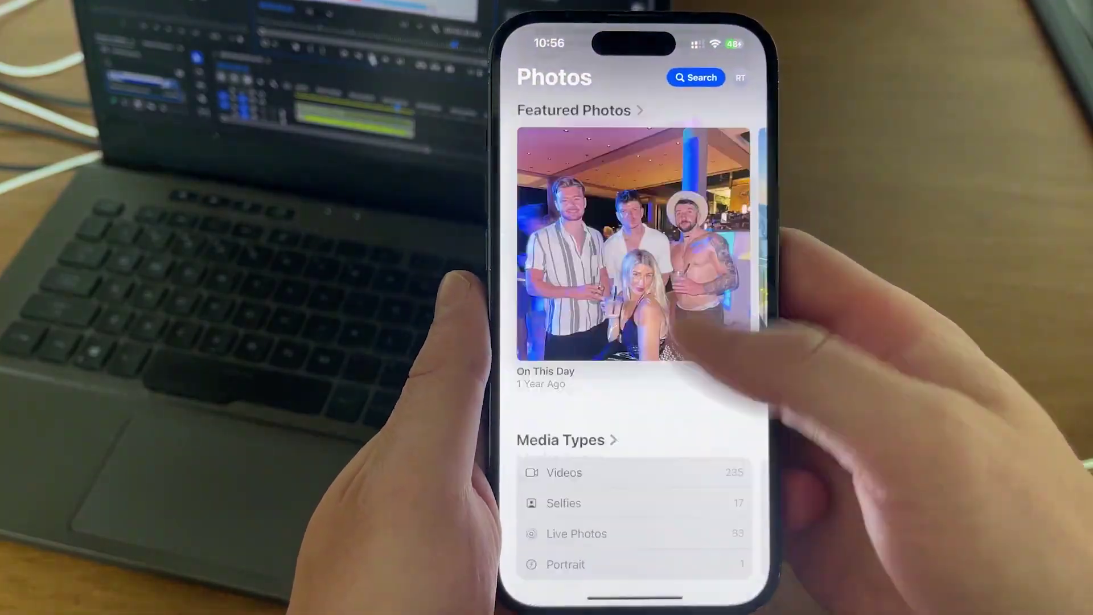
pyautogui.scroll(6, 655, 318)
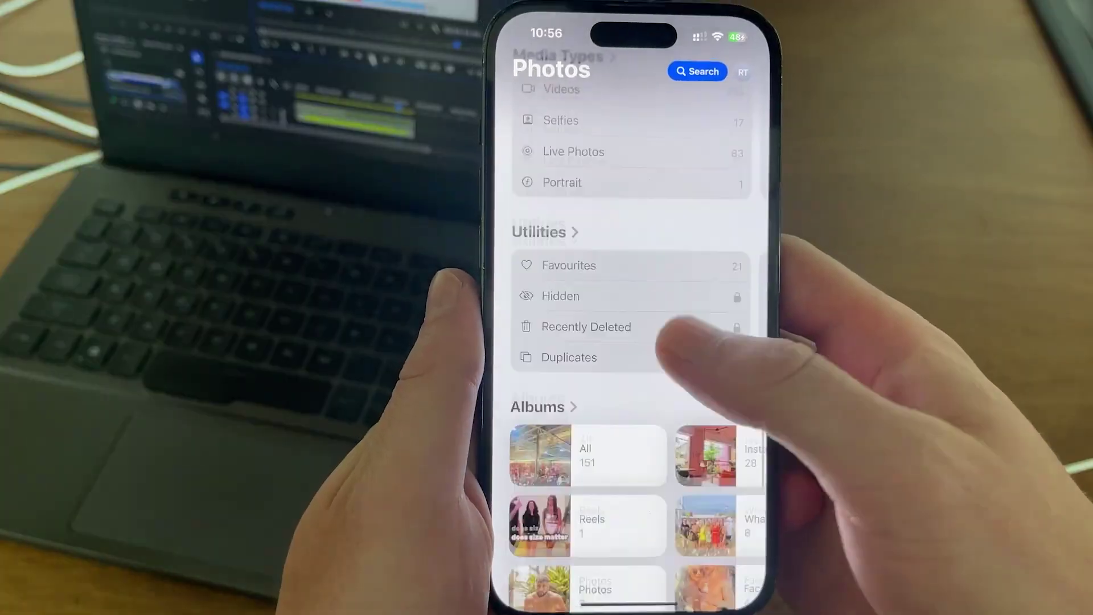
pyautogui.click(626, 300)
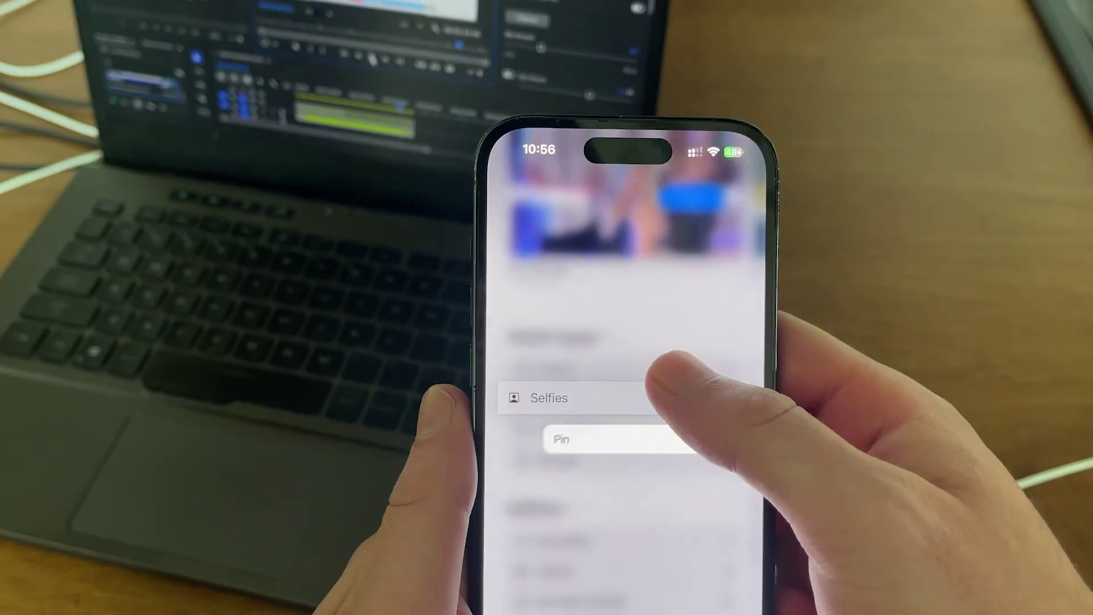
pyautogui.click(654, 367)
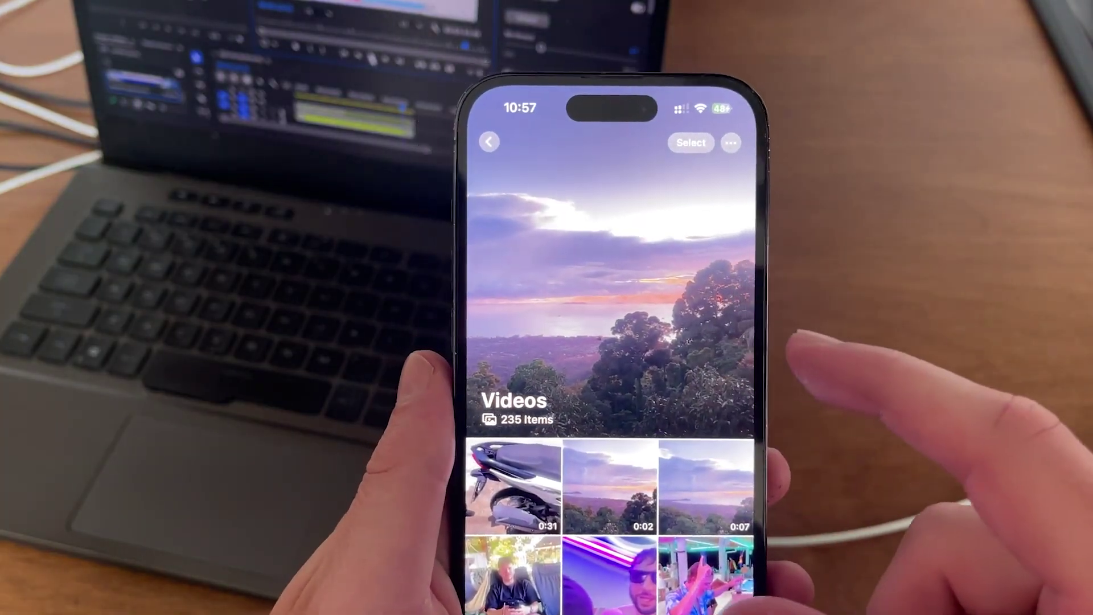
pyautogui.moveTo(712, 458); pyautogui.dragTo(705, 532)
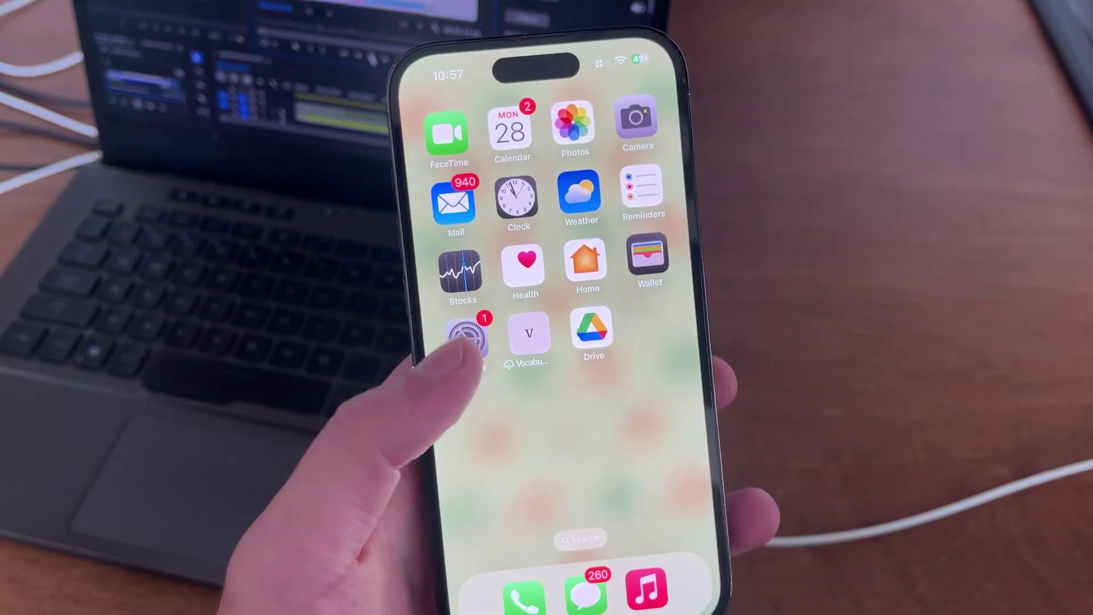
pyautogui.click(466, 337)
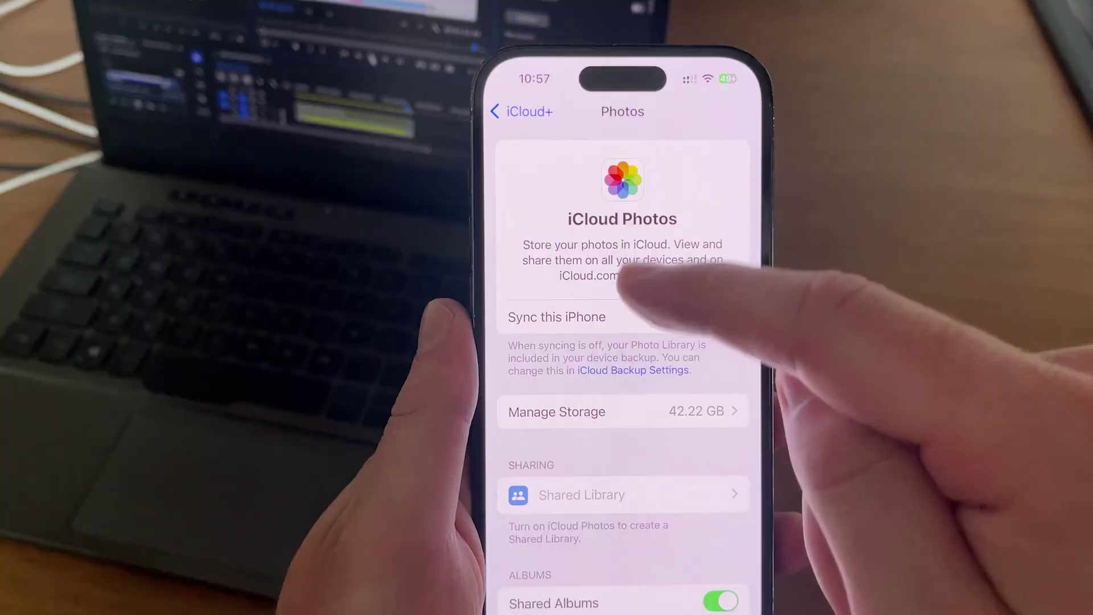
pyautogui.click(708, 307)
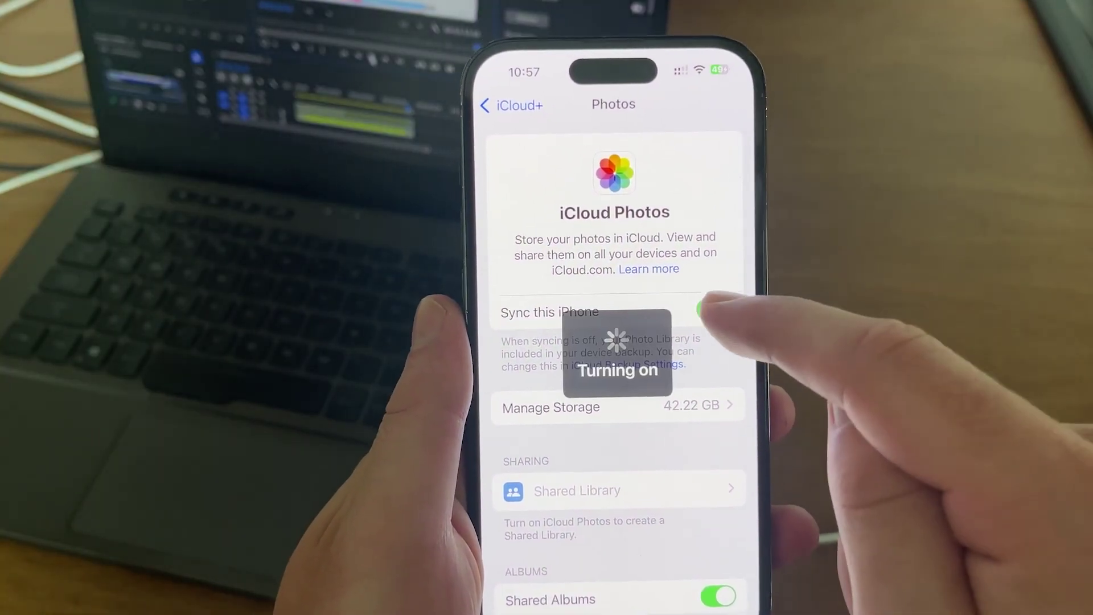